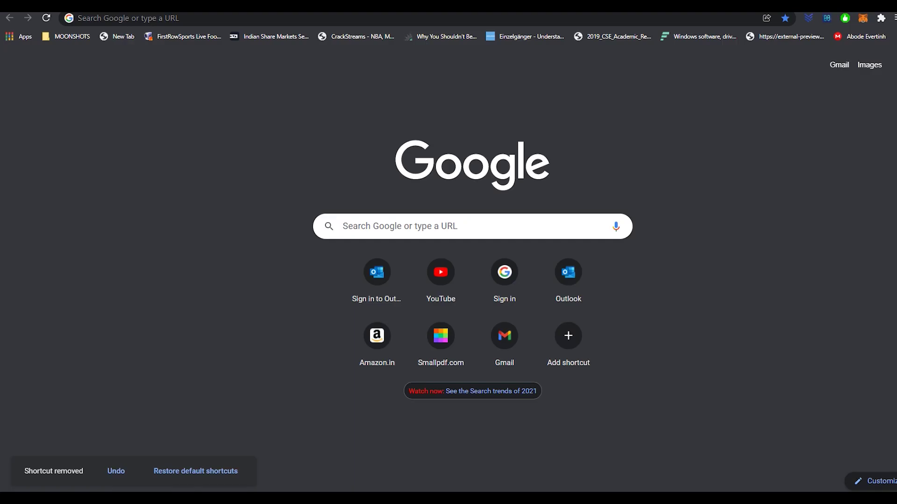
Open Chrome's Extensions page via More tools, then use its side menu to reach the Chrome Web Store
{"action": "left_click", "coordinate": [894, 18]}
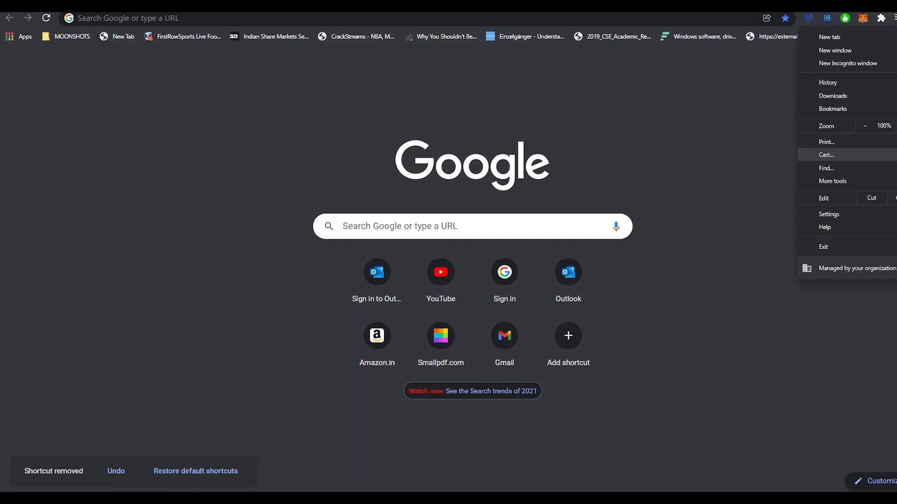
{"action": "mouse_move", "coordinate": [860, 182]}
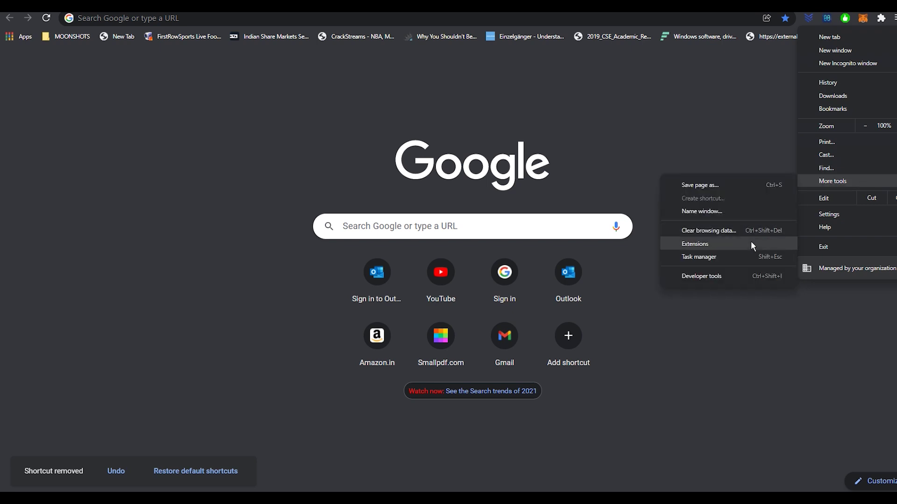
{"action": "left_click", "coordinate": [705, 247]}
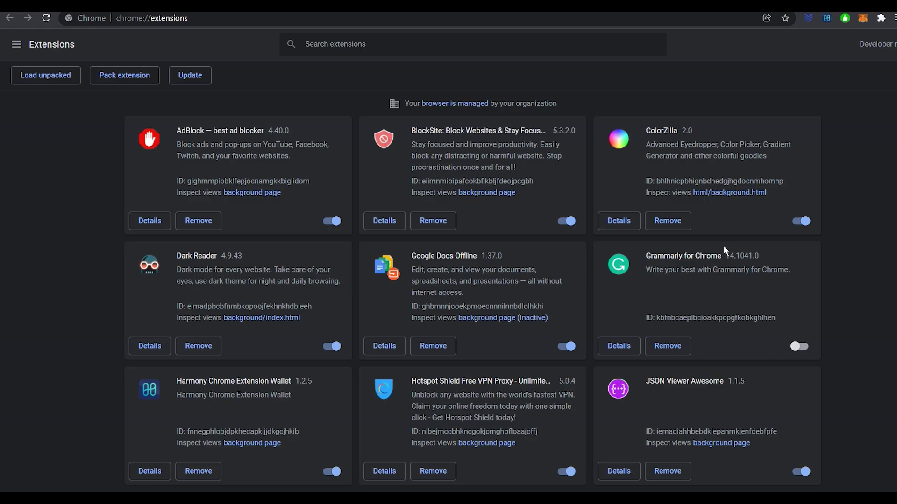
{"action": "left_click", "coordinate": [17, 44]}
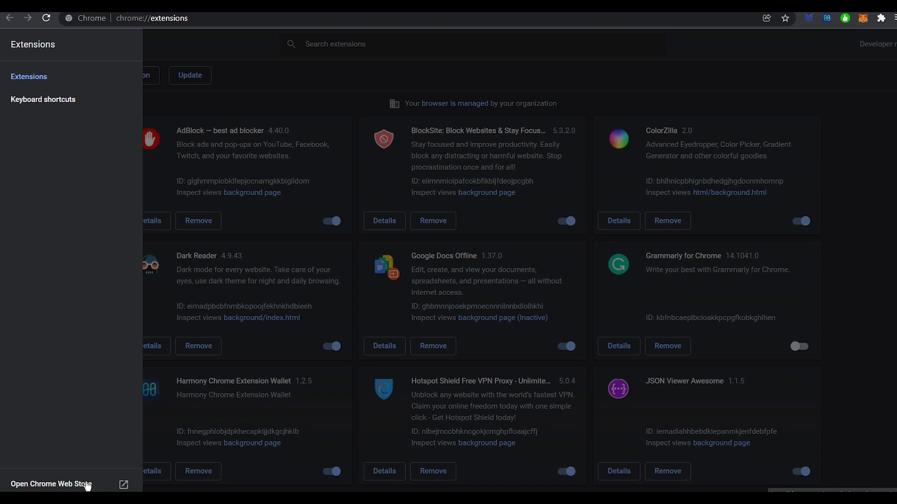
{"action": "left_click", "coordinate": [194, 45]}
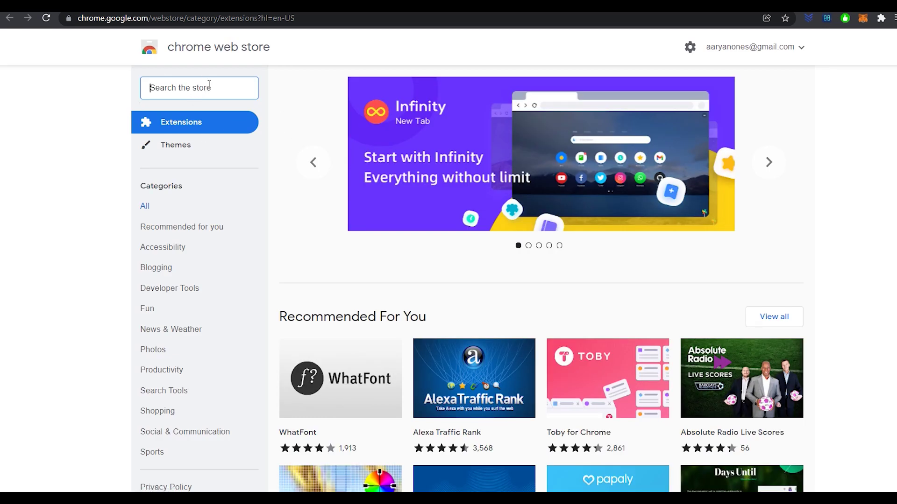
Search the Web Store for 'metamask', open the MetaMask page, then open the wallet from the toolbar
{"action": "type", "text": "metamask"}
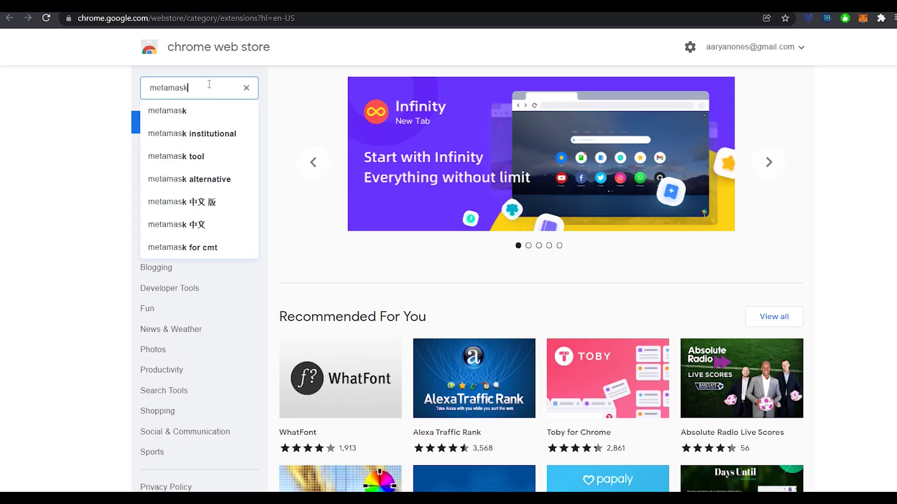
{"action": "key", "text": "Return"}
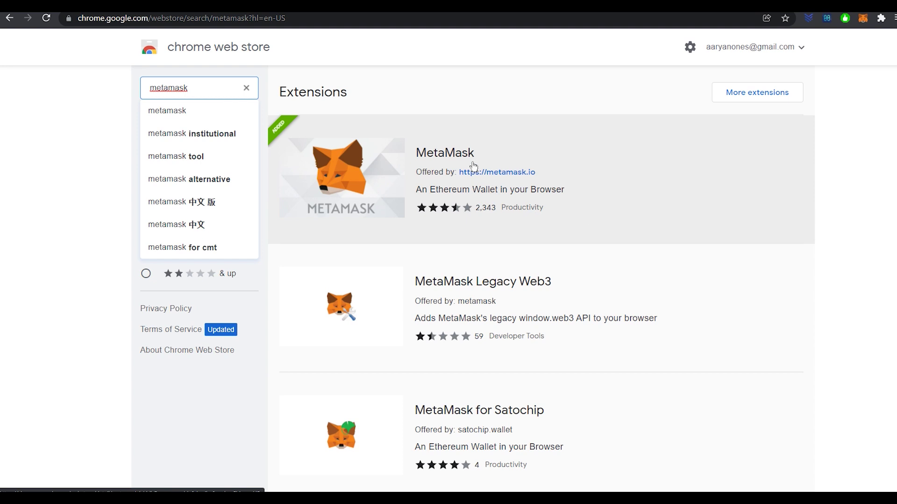
{"action": "left_click", "coordinate": [460, 151]}
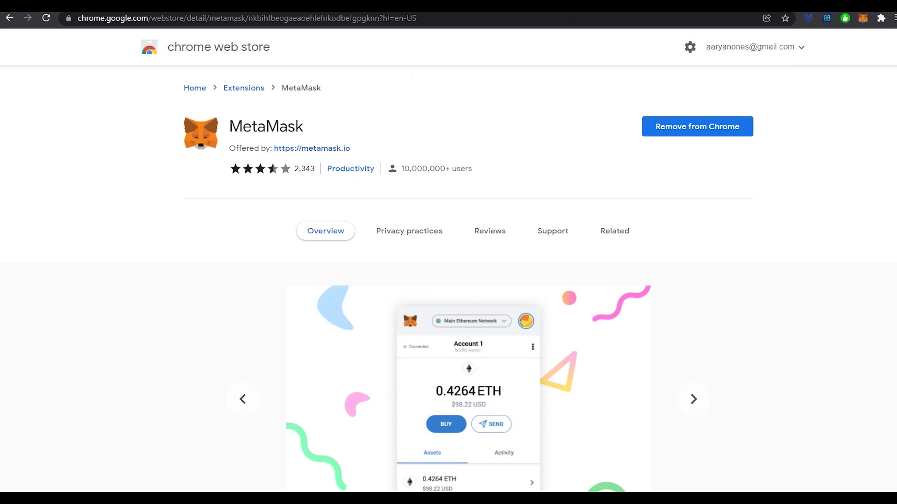
{"action": "left_click", "coordinate": [863, 19]}
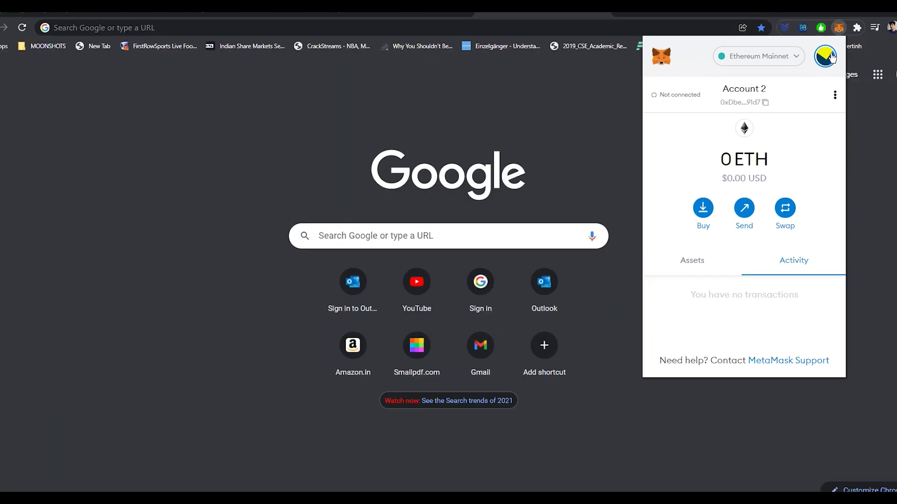
Go to MetaMask Settings > Networks and start adding a new custom network
{"action": "left_click", "coordinate": [826, 56]}
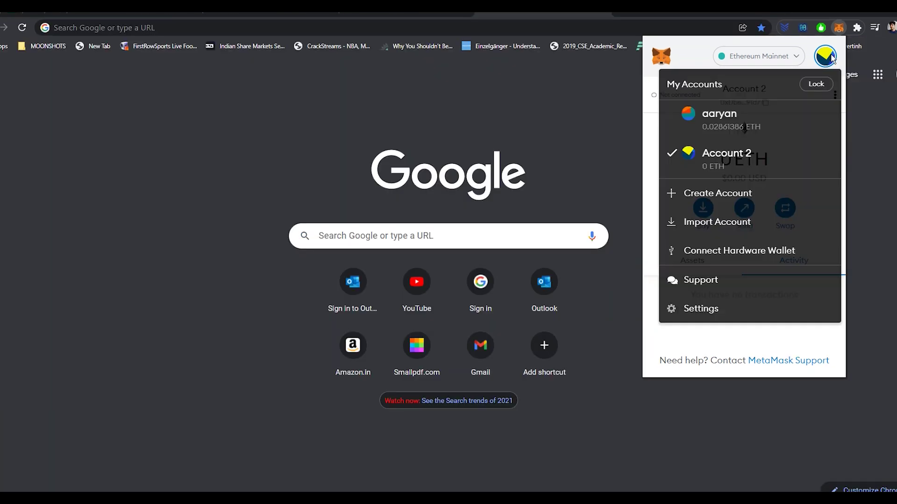
{"action": "left_click", "coordinate": [735, 309]}
{"action": "scroll", "coordinate": [718, 185], "scroll_direction": "down", "scroll_amount": 3}
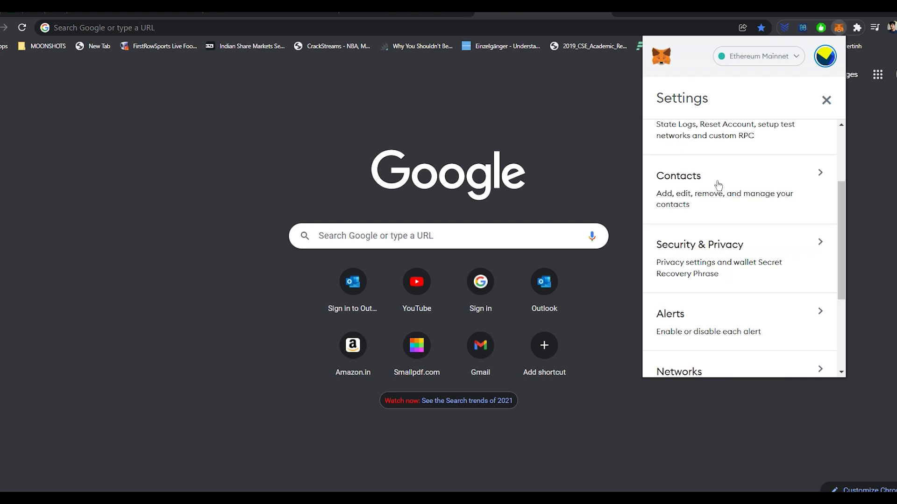
{"action": "scroll", "coordinate": [718, 185], "scroll_direction": "down", "scroll_amount": 2}
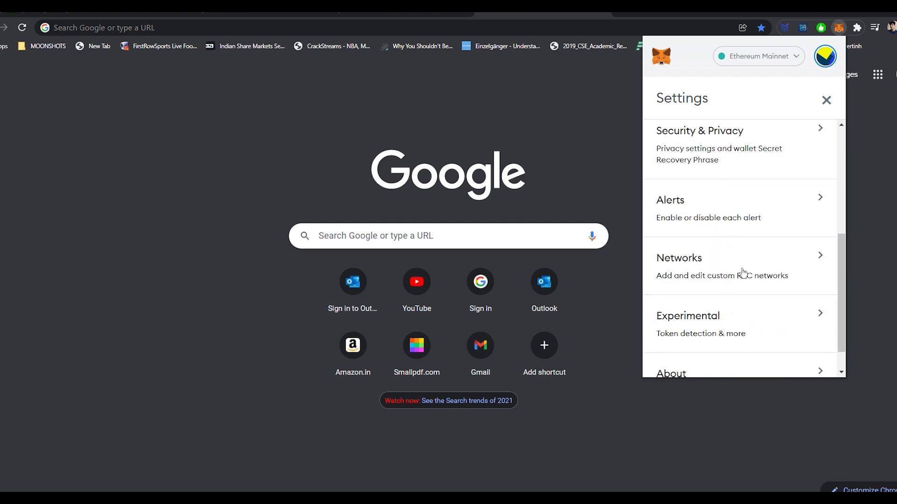
{"action": "left_click", "coordinate": [743, 272]}
{"action": "scroll", "coordinate": [736, 289], "scroll_direction": "down", "scroll_amount": 3}
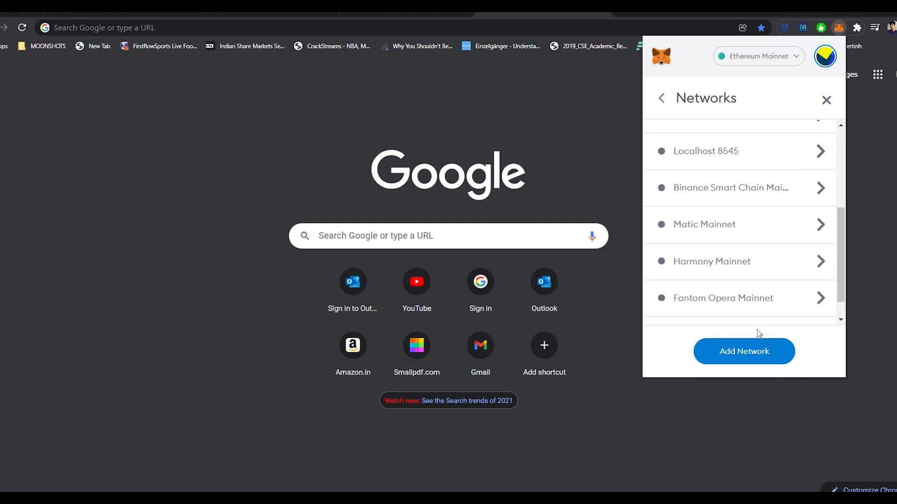
{"action": "left_click", "coordinate": [752, 359]}
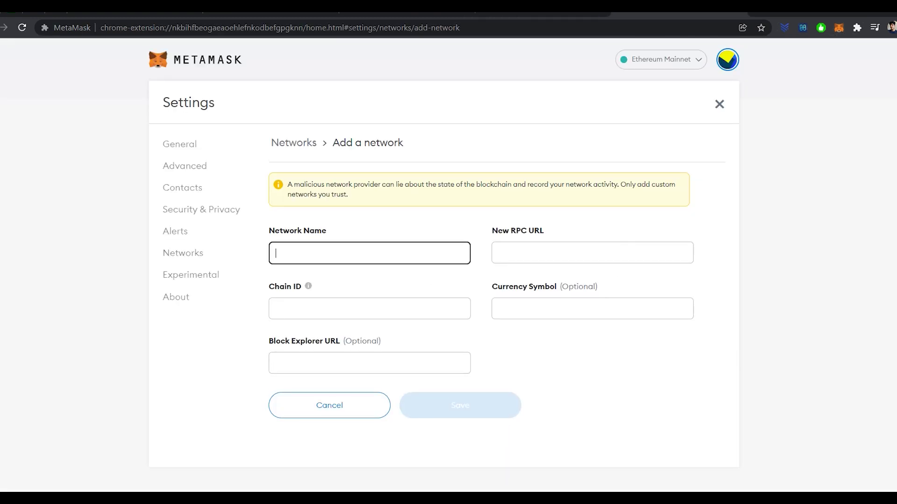
Work from the Fantom Opera Mainnet values window while starting the RPC URL field, then close that window
{"action": "mouse_move", "coordinate": [82, 65]}
{"action": "left_mouse_down"}
{"action": "mouse_move", "coordinate": [94, 54]}
{"action": "mouse_move", "coordinate": [102, 60]}
{"action": "mouse_move", "coordinate": [89, 58]}
{"action": "left_mouse_up"}
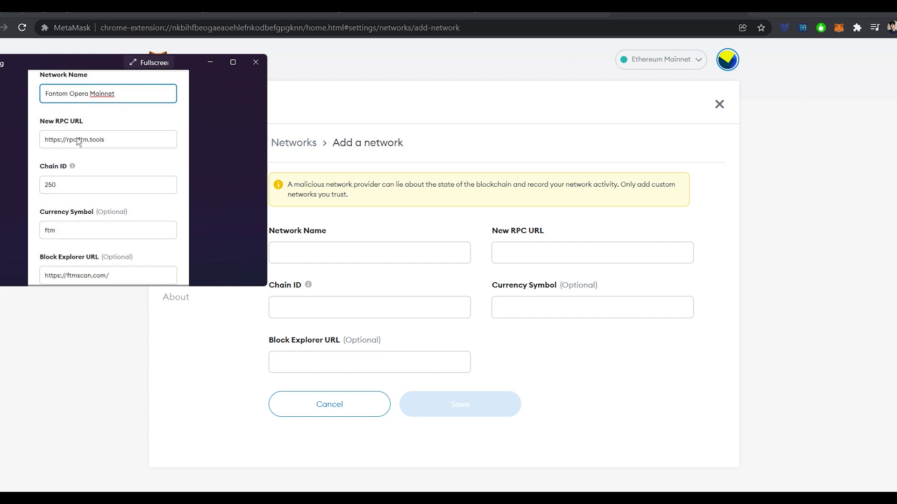
{"action": "left_click", "coordinate": [632, 256]}
{"action": "key", "text": "alt+Tab"}
{"action": "left_click", "coordinate": [210, 62]}
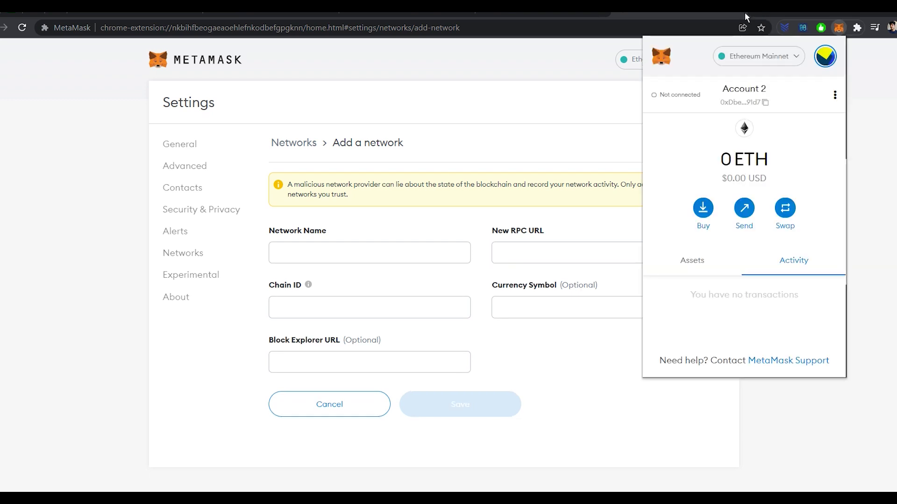
{"action": "left_click", "coordinate": [768, 61]}
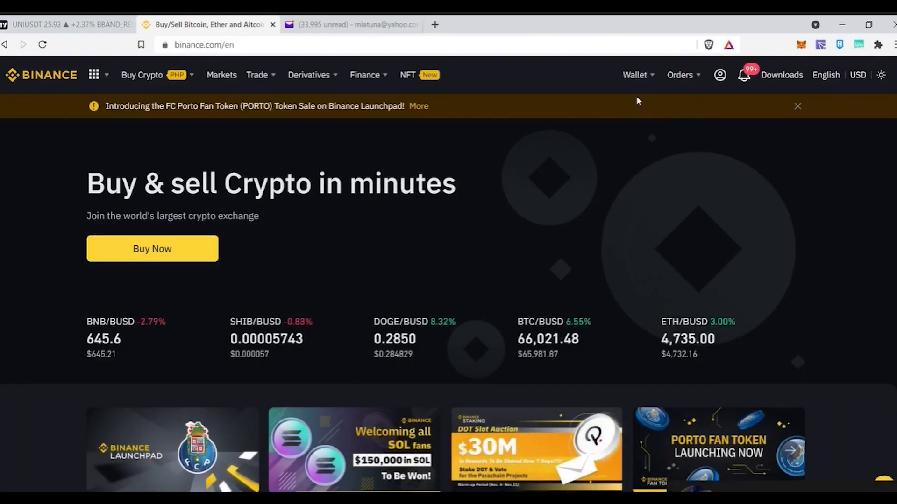
Open Wallet > Fiat and Spot and start a withdrawal from the FTM row
{"action": "mouse_move", "coordinate": [638, 85]}
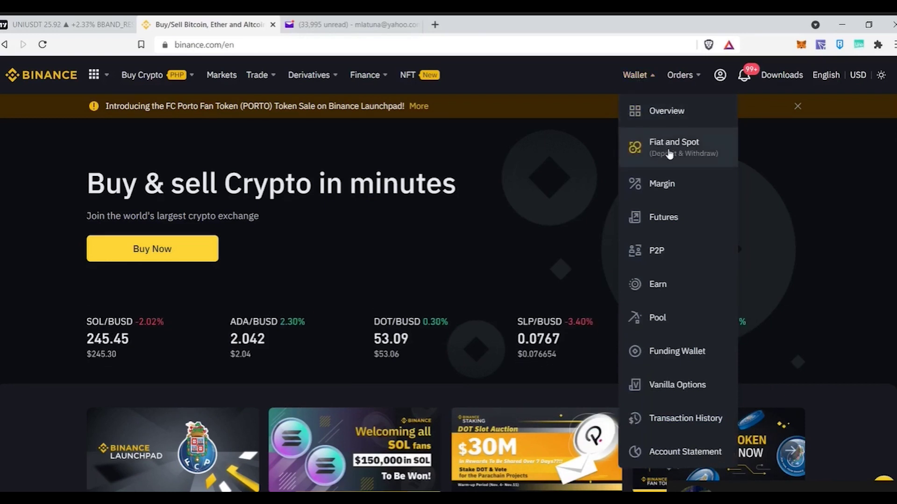
{"action": "left_click", "coordinate": [669, 153]}
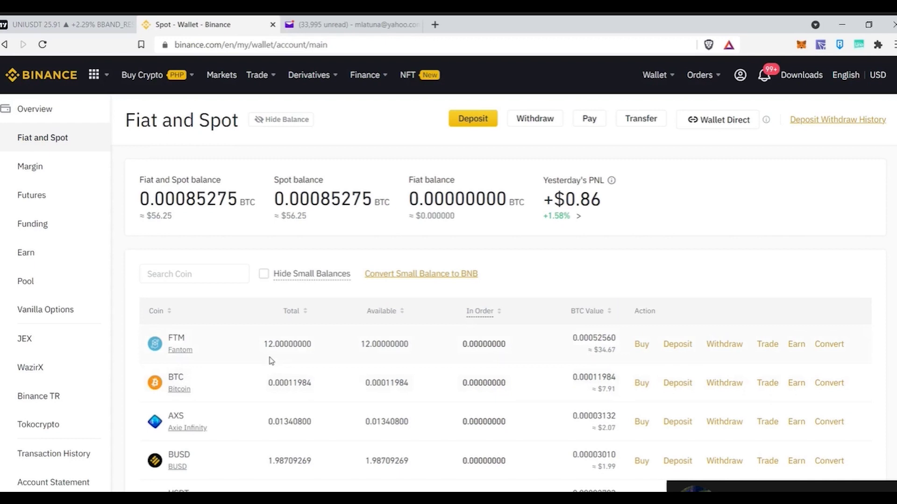
{"action": "left_click", "coordinate": [724, 345]}
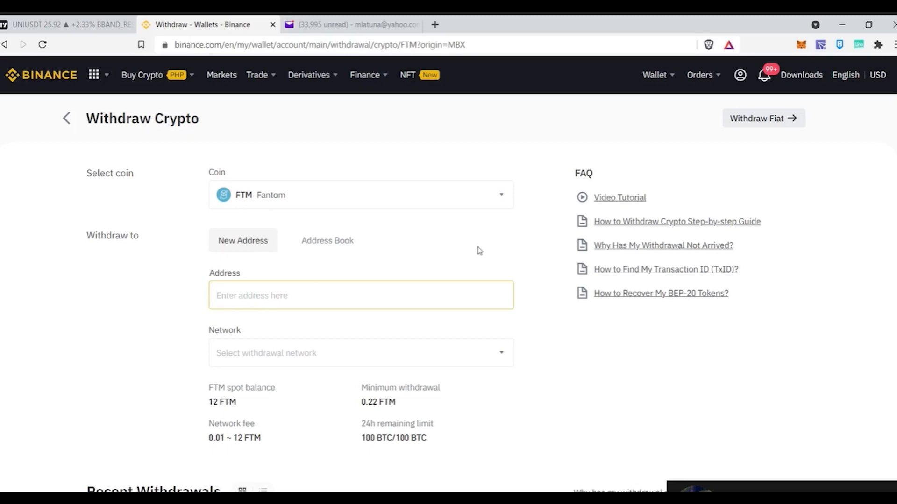
Switch the MetaMask wallet's network to Fantom Opera
{"action": "left_click", "coordinate": [802, 45]}
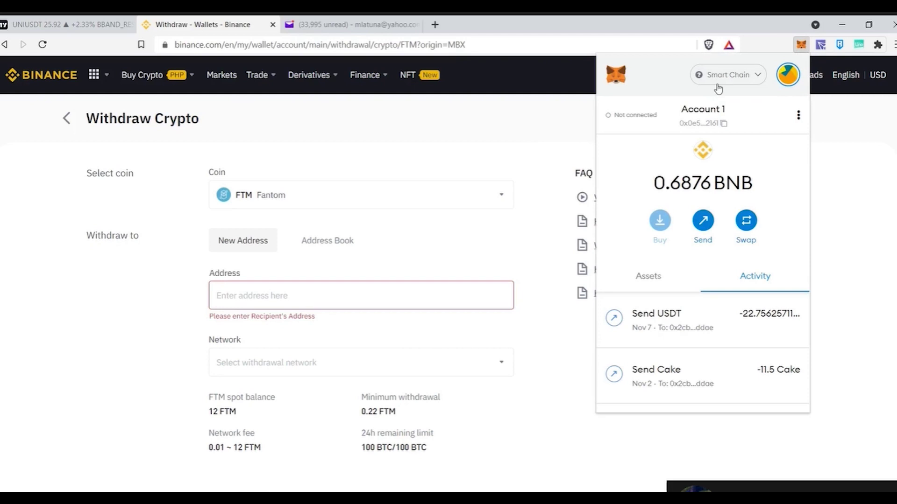
{"action": "left_click", "coordinate": [757, 79]}
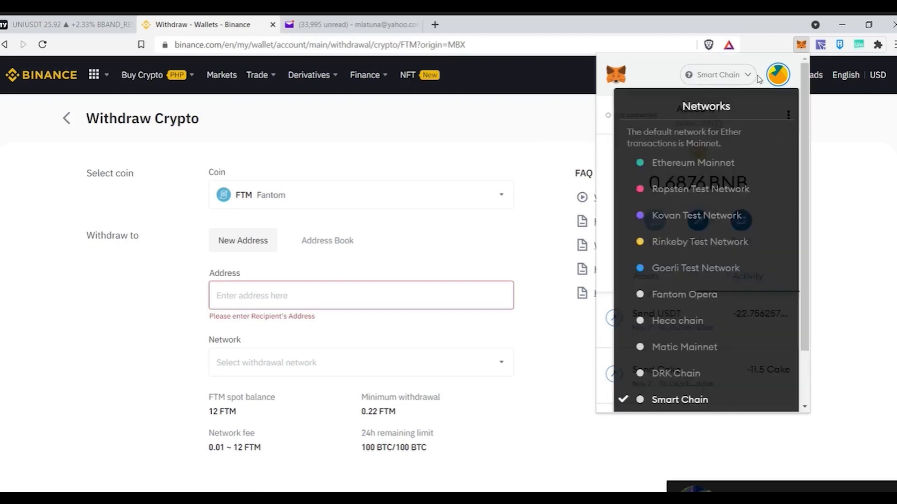
{"action": "left_click", "coordinate": [701, 303]}
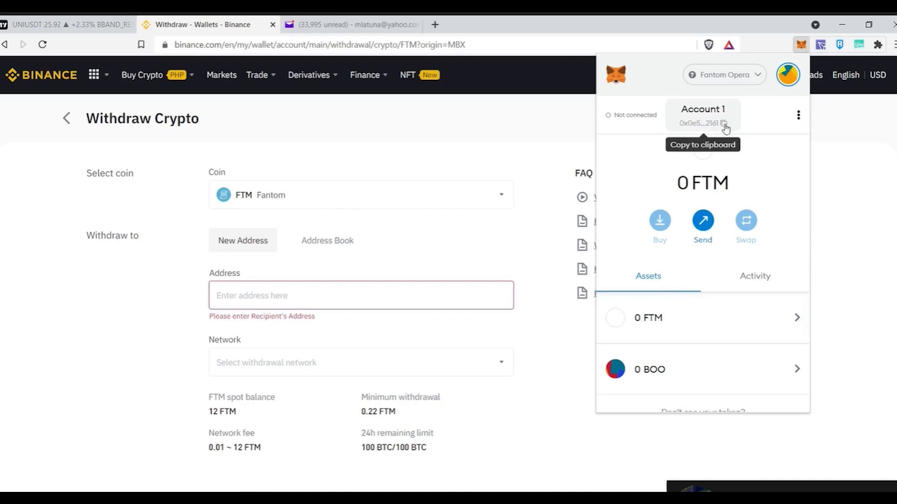
Copy the MetaMask account address and paste it into Binance's withdrawal Address field
{"action": "left_click", "coordinate": [724, 125]}
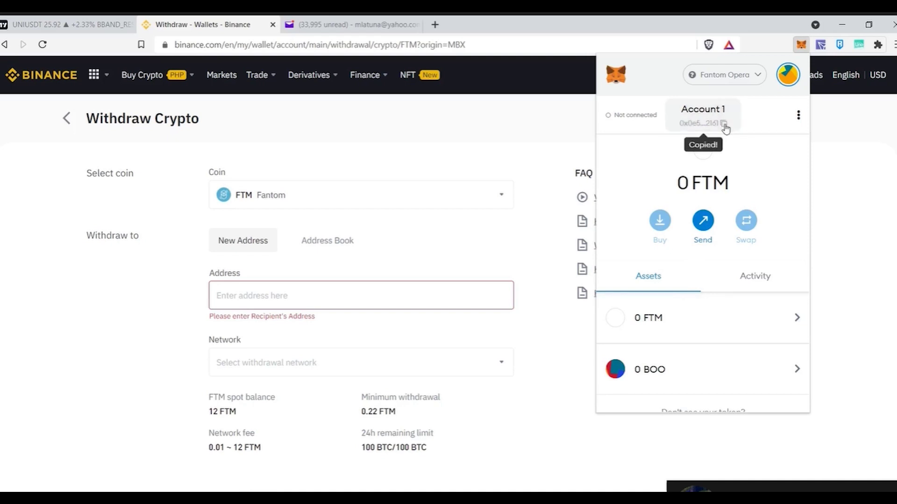
{"action": "left_click", "coordinate": [297, 300]}
{"action": "right_click", "coordinate": [296, 302]}
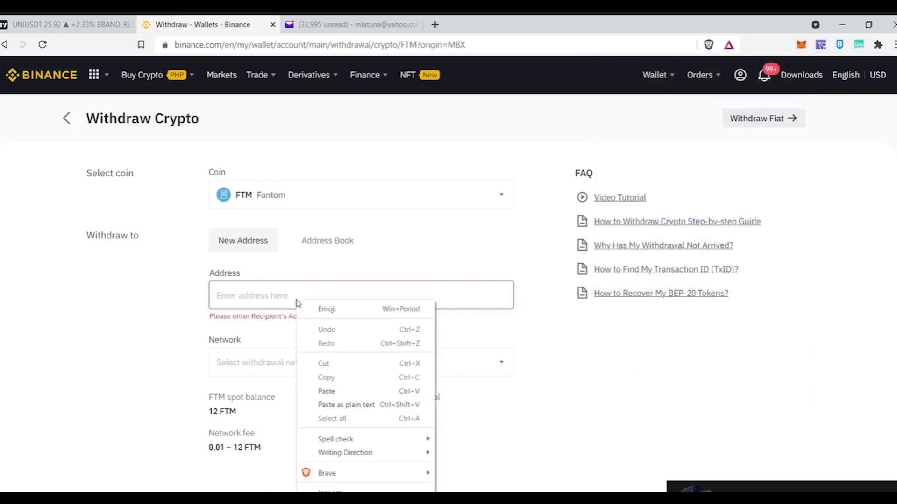
{"action": "left_click", "coordinate": [336, 393]}
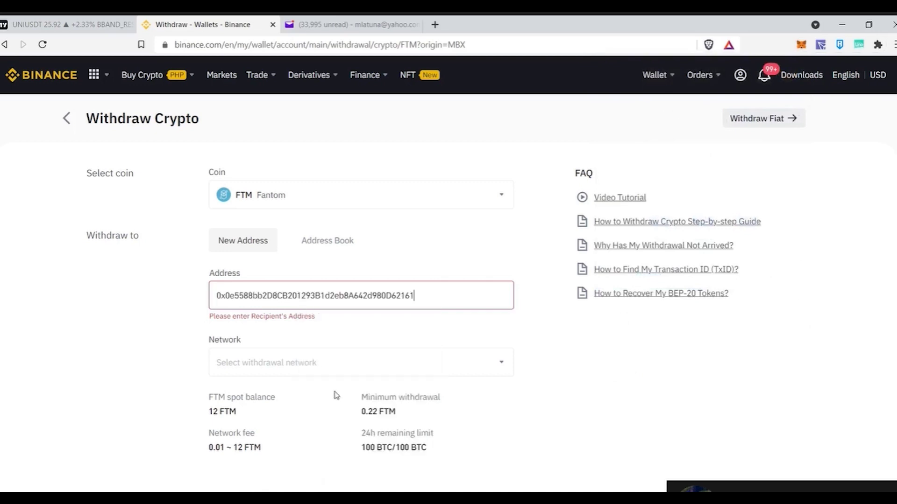
{"action": "left_click", "coordinate": [501, 366]}
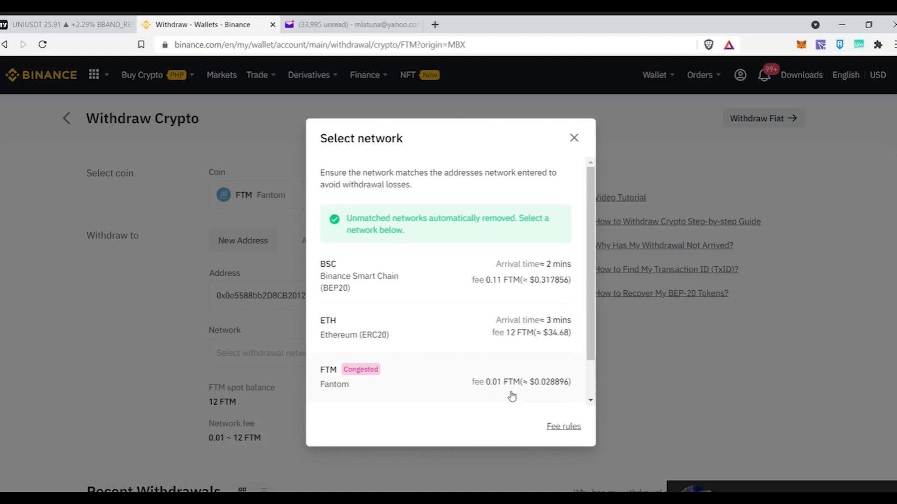
Choose the FTM Fantom network, enter an amount of 2, and submit for confirmation
{"action": "left_click", "coordinate": [541, 396]}
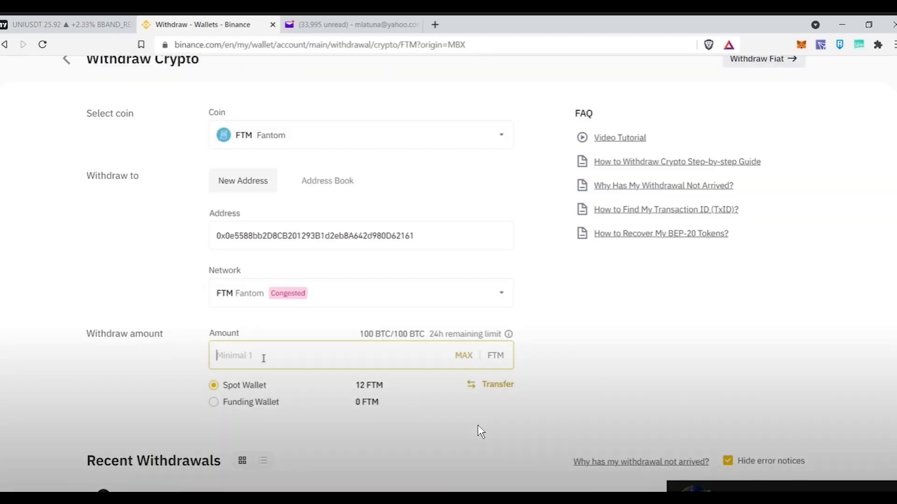
{"action": "type", "text": "2"}
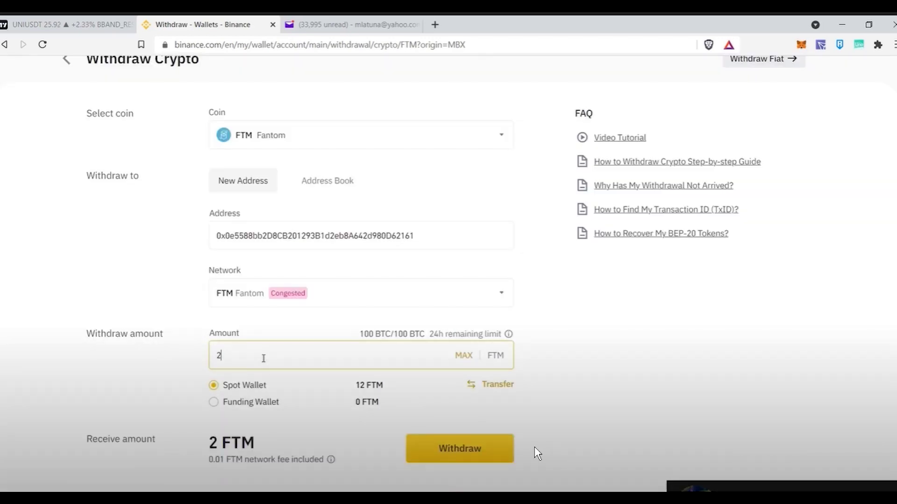
{"action": "scroll", "coordinate": [536, 453], "scroll_direction": "down", "scroll_amount": 1}
{"action": "left_click", "coordinate": [456, 395]}
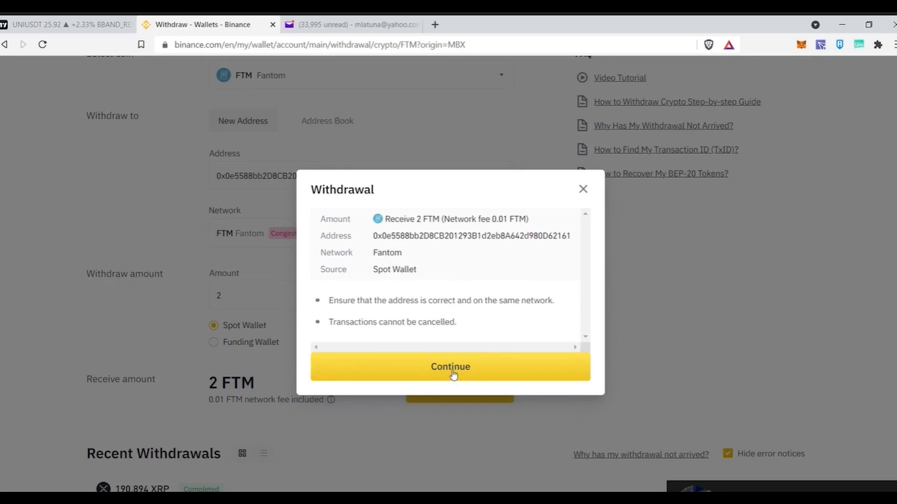
Confirm the withdrawal details, submit the security verification codes, and close the request summary
{"action": "left_click", "coordinate": [453, 375]}
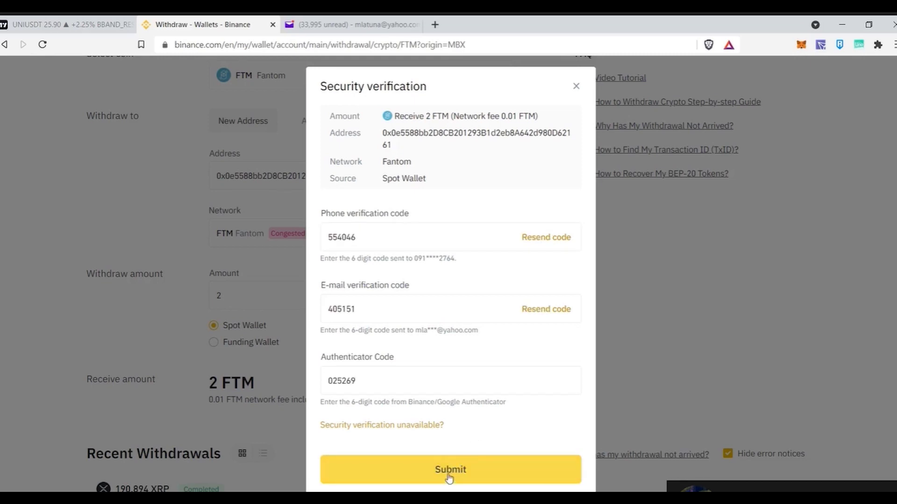
{"action": "left_click", "coordinate": [449, 478]}
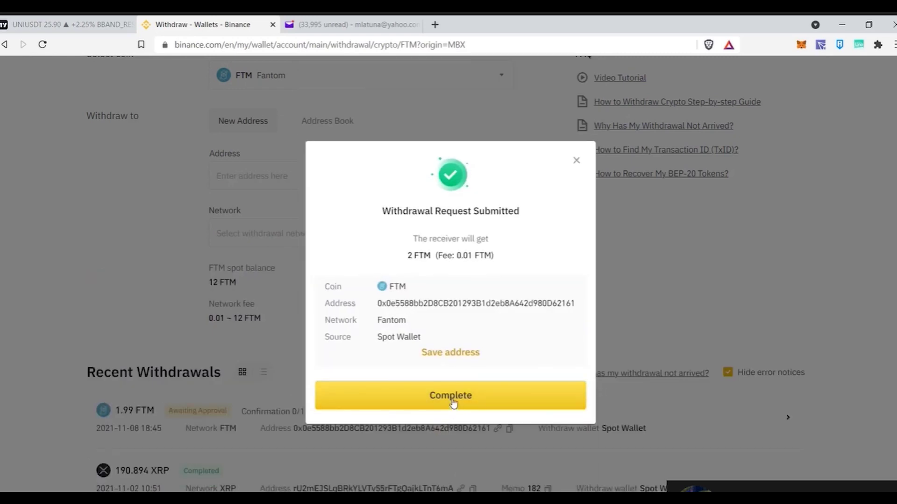
{"action": "left_click", "coordinate": [453, 403]}
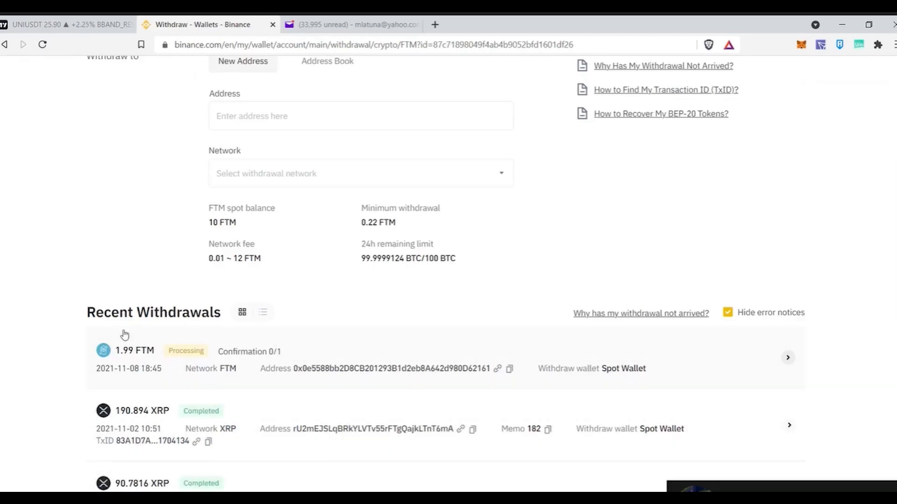
Open MetaMask to confirm the 1.99 FTM balance on Fantom Opera
{"action": "left_click", "coordinate": [801, 44]}
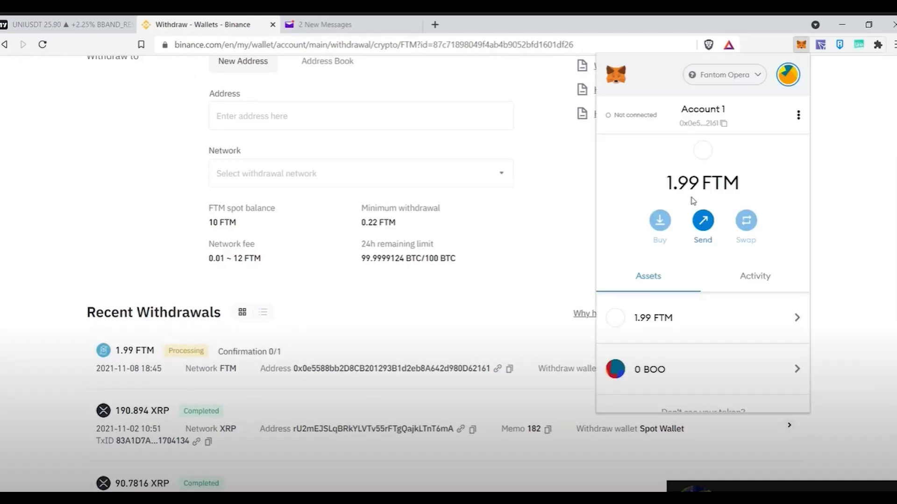